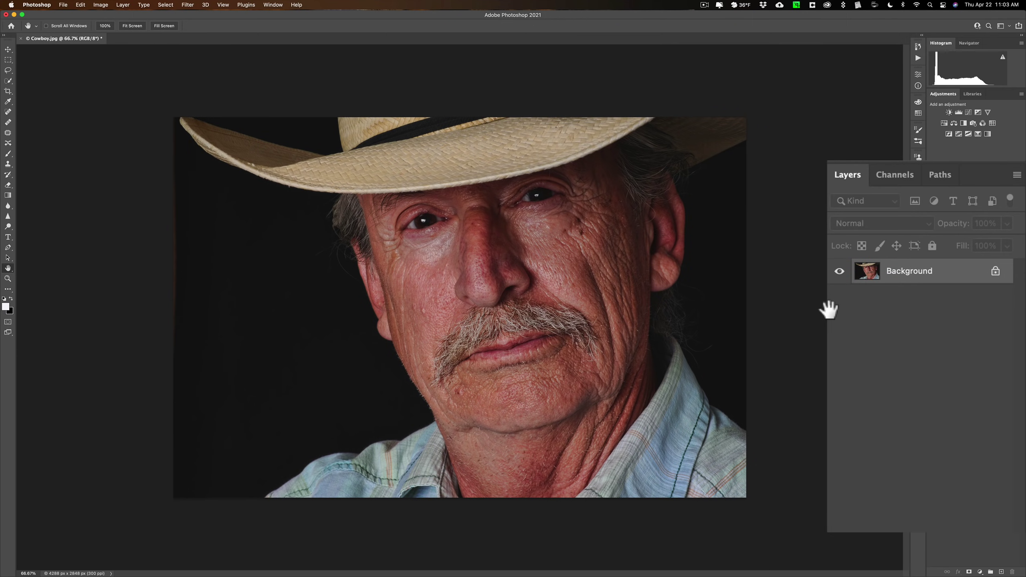
Duplicate the Background layer and desaturate the copy to black and white.
key(super)
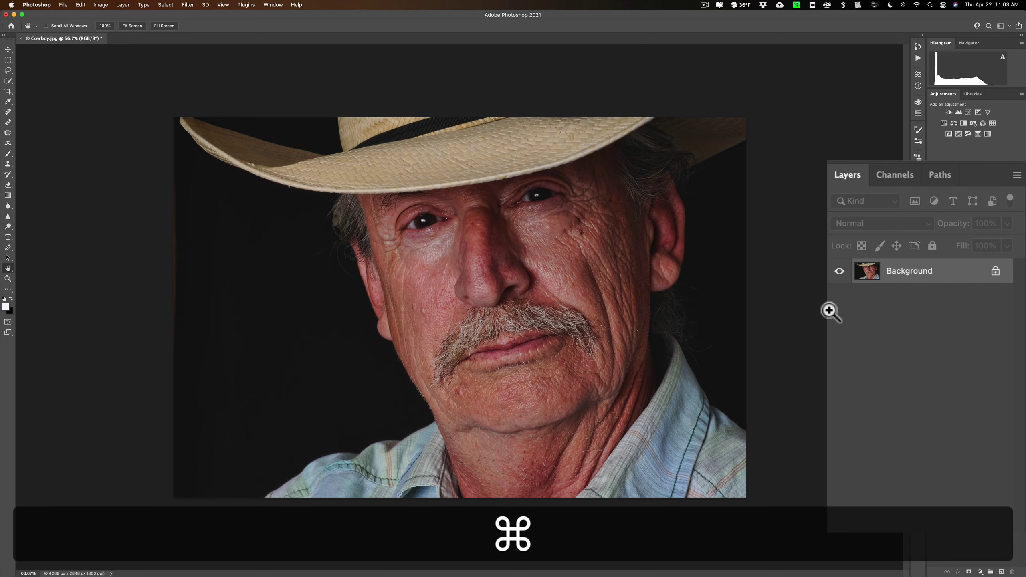
key(super+j)
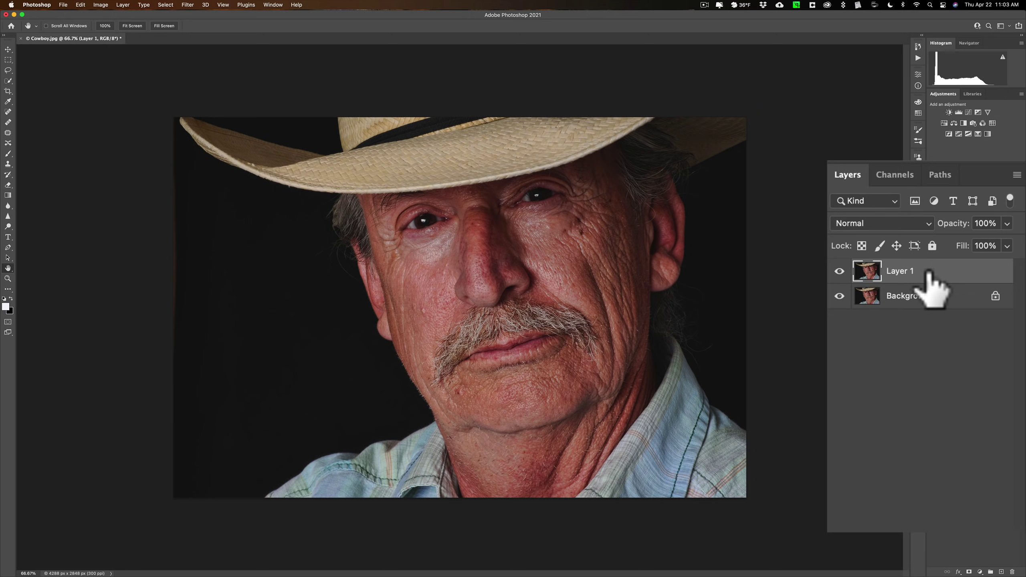
key(shift)
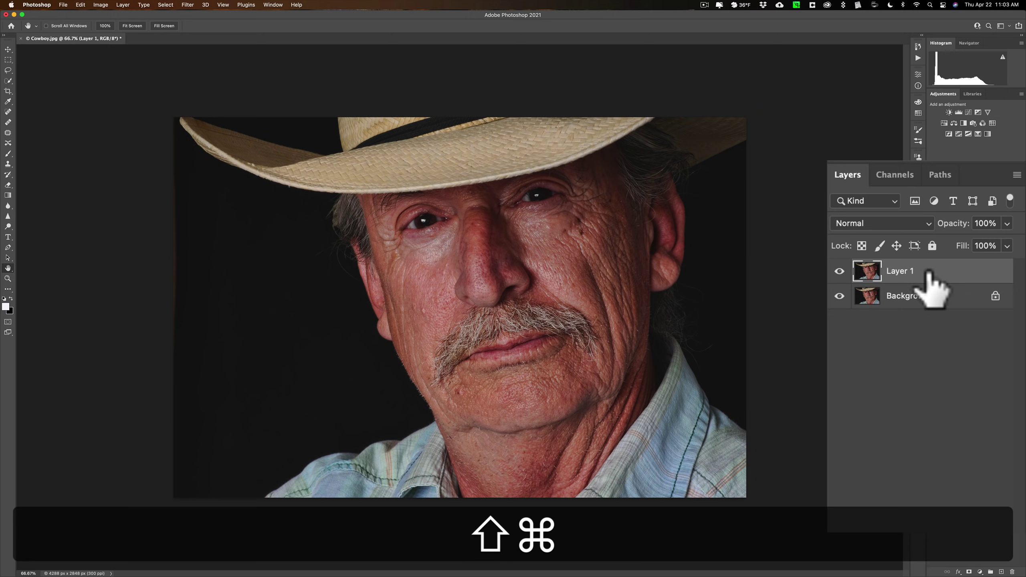
key(shift+super+u)
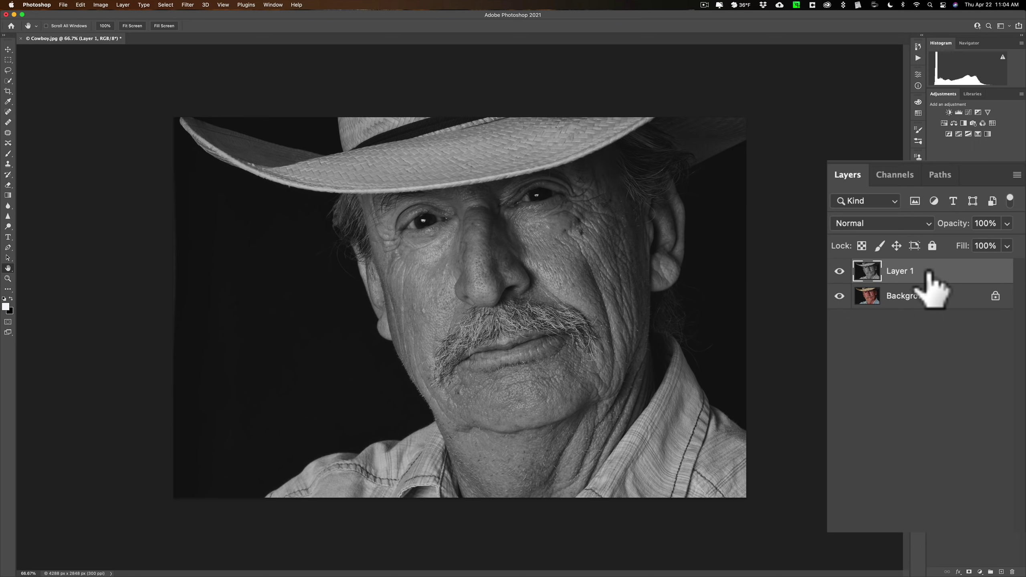
Duplicate the desaturated Layer 1 and convert the new copy to a Smart Object.
key(super+j)
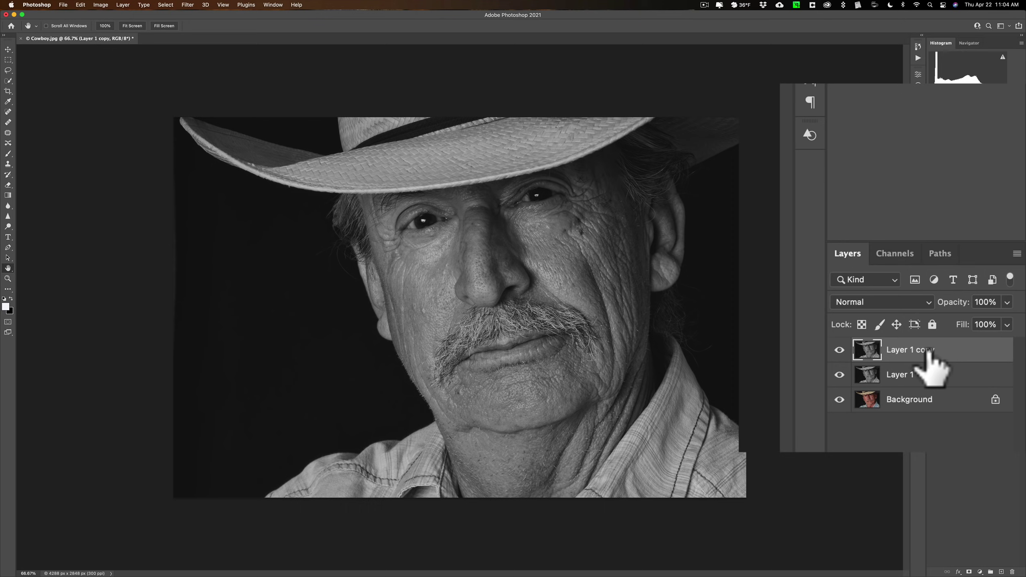
right_click(944, 346)
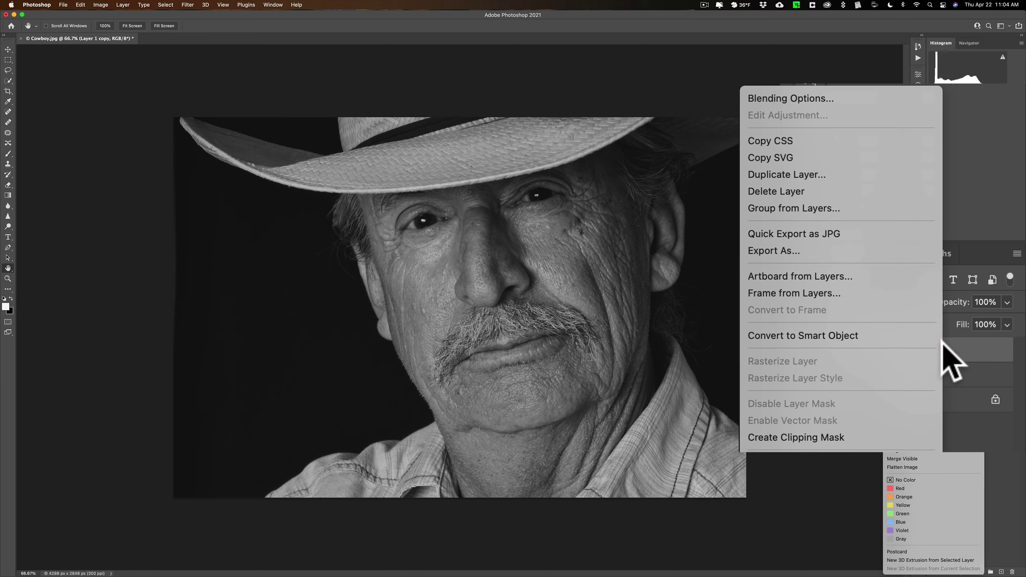
click(827, 333)
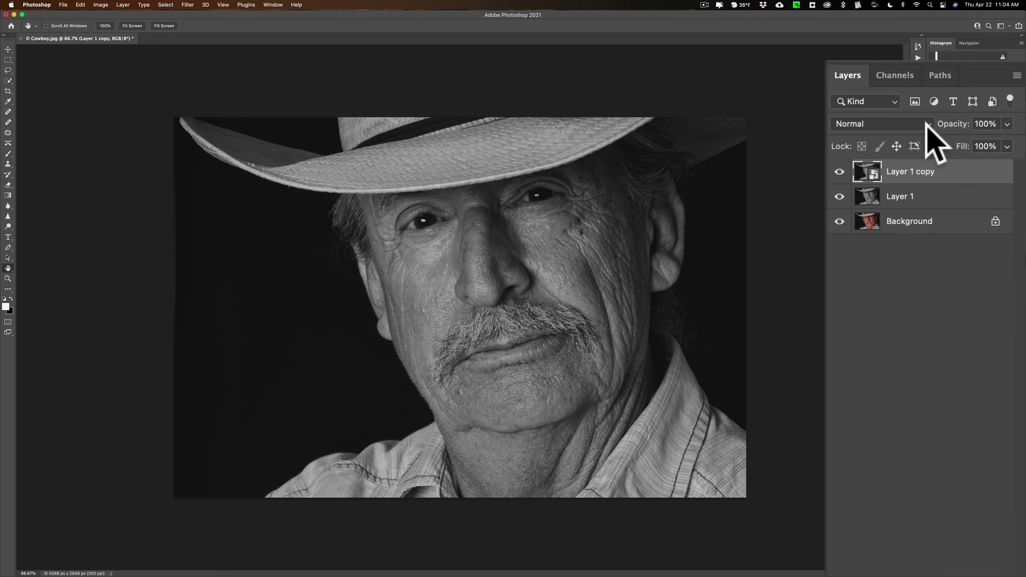
Set the Smart Object layer's blend mode to Vivid Light and apply a High Pass filter with a 12.0-pixel radius.
click(927, 124)
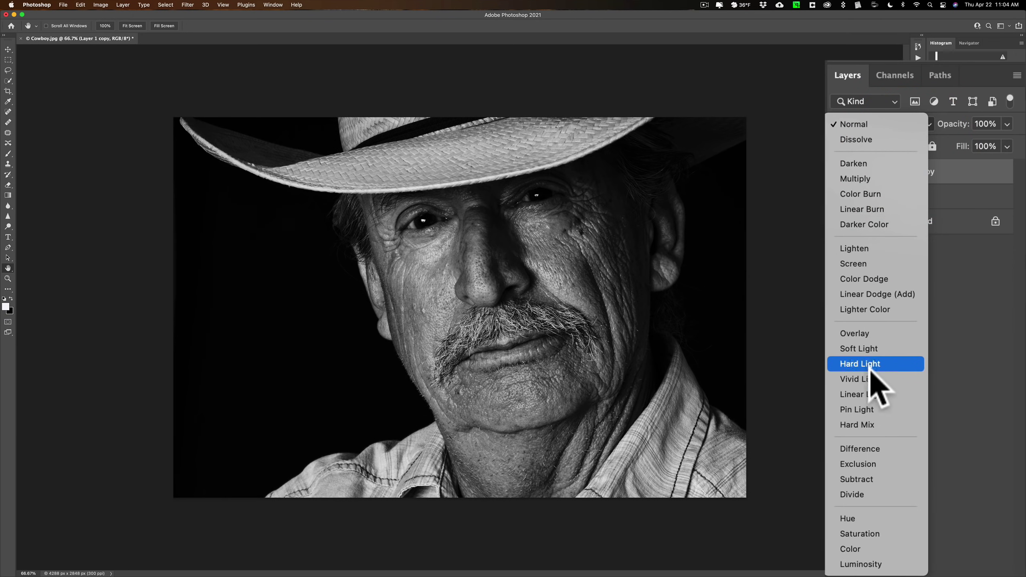
click(869, 379)
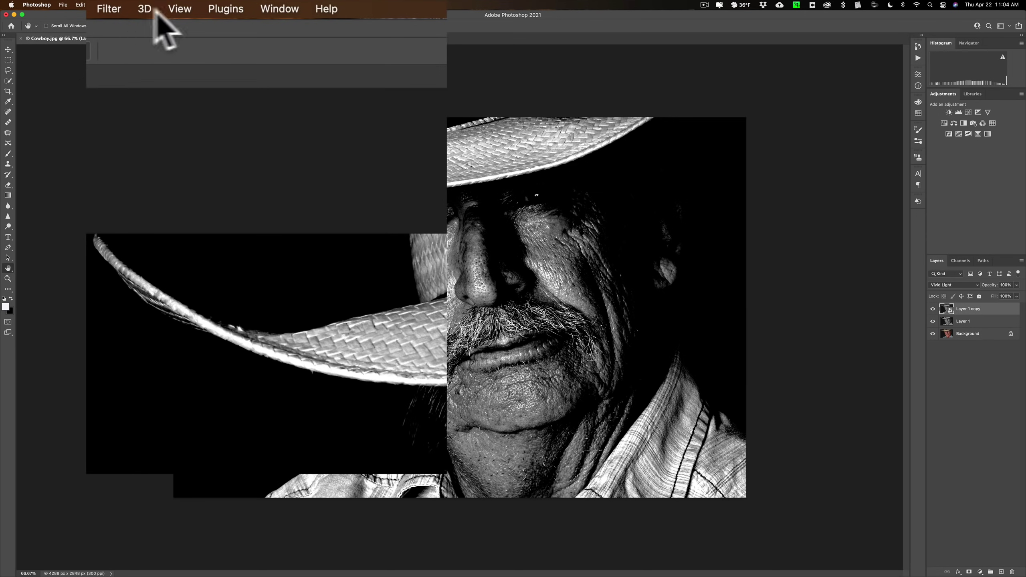
click(117, 9)
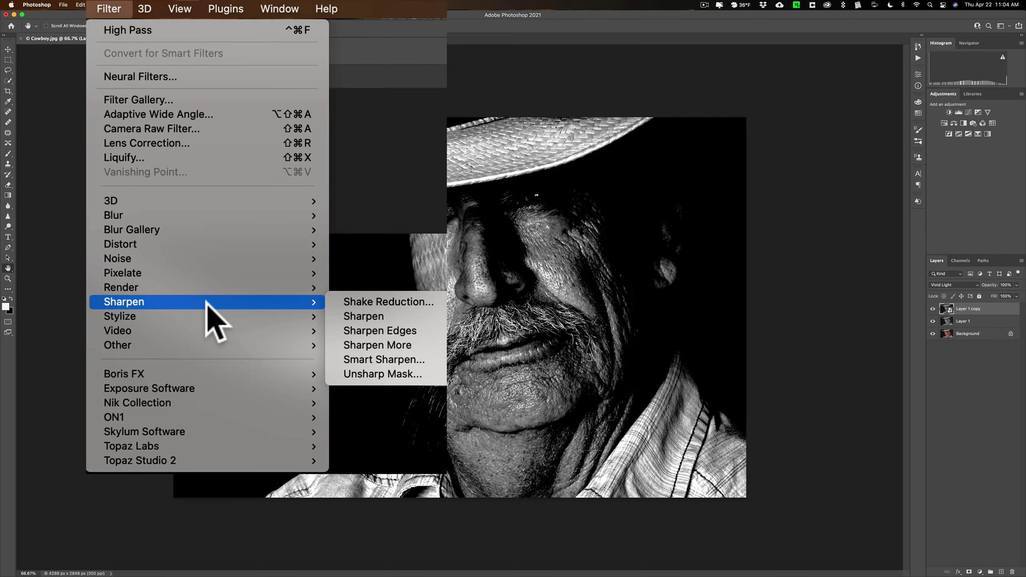
mouse_move(214, 345)
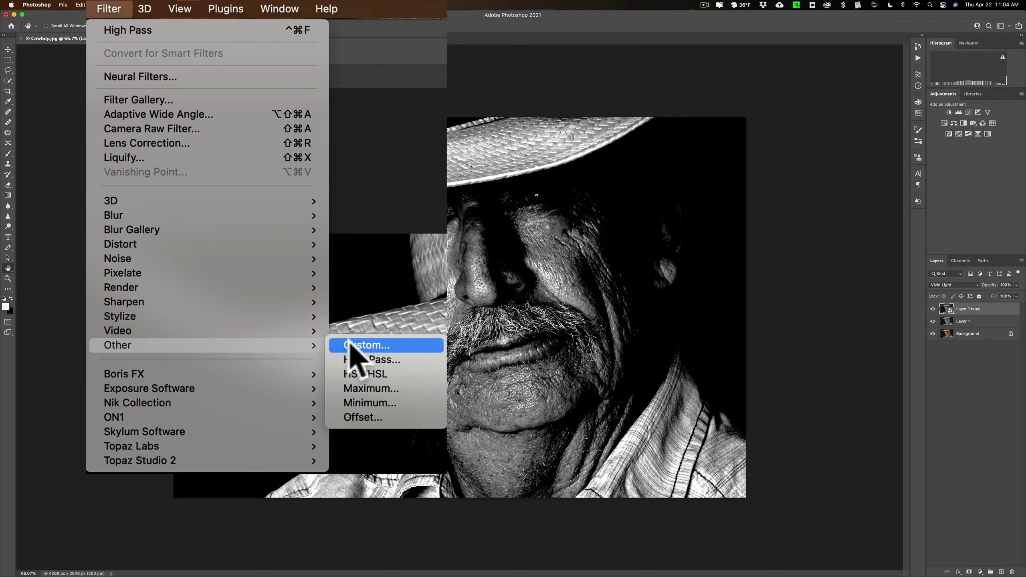
click(359, 359)
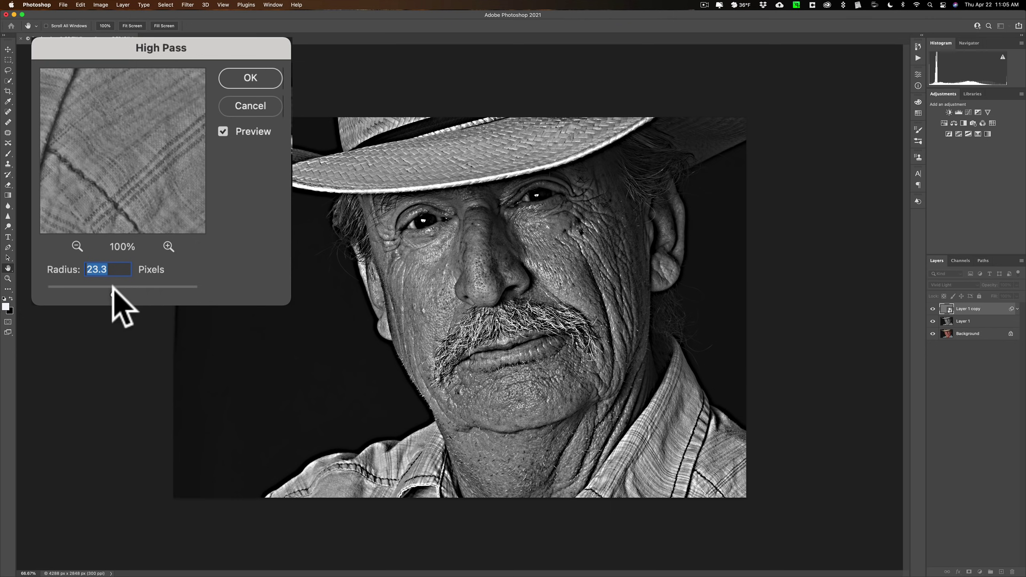
mouse_move(113, 288)
mouse_down()
mouse_move(95, 288)
mouse_move(156, 288)
mouse_move(107, 289)
mouse_up()
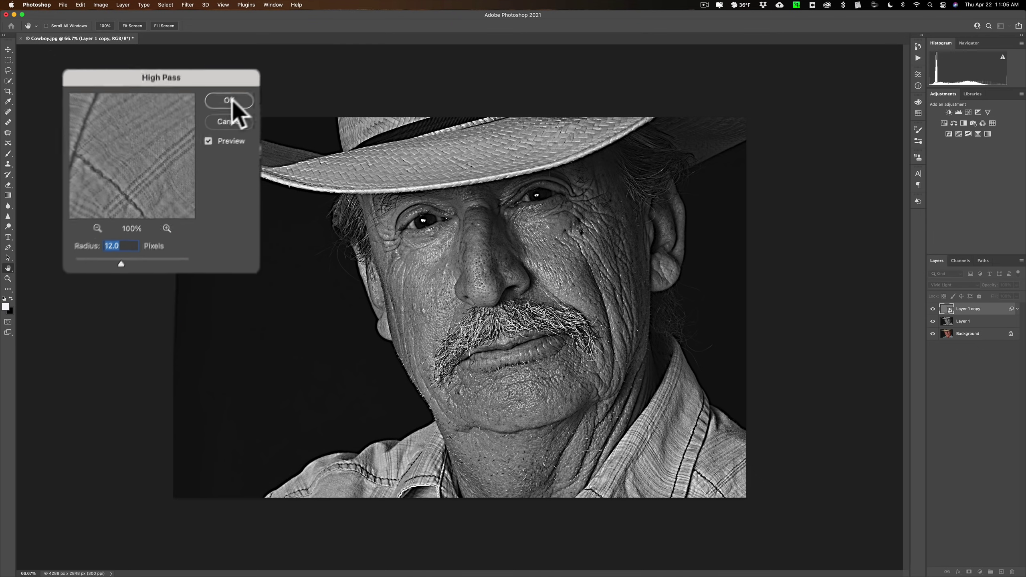
click(207, 125)
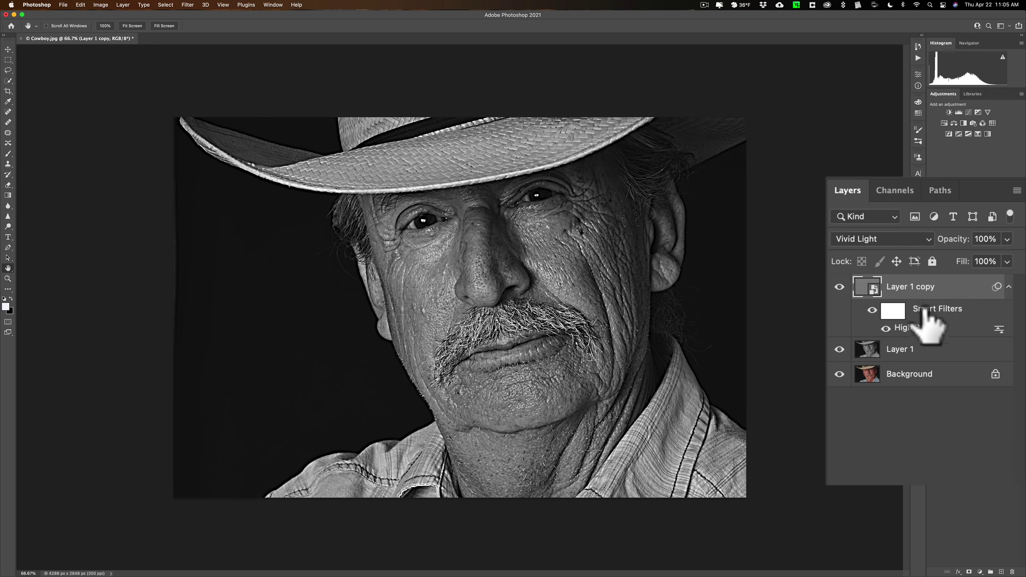
double_click(914, 329)
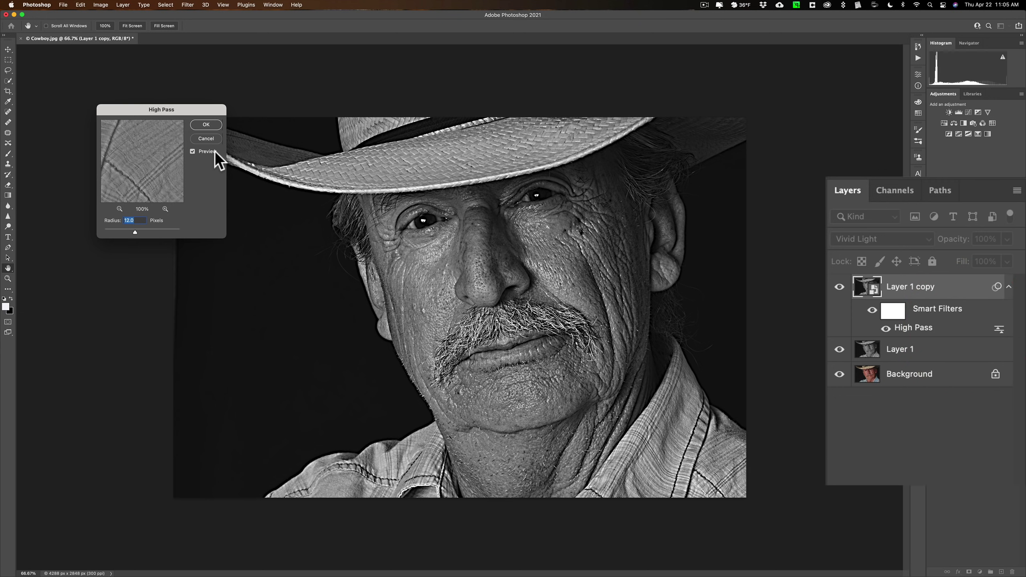
click(208, 125)
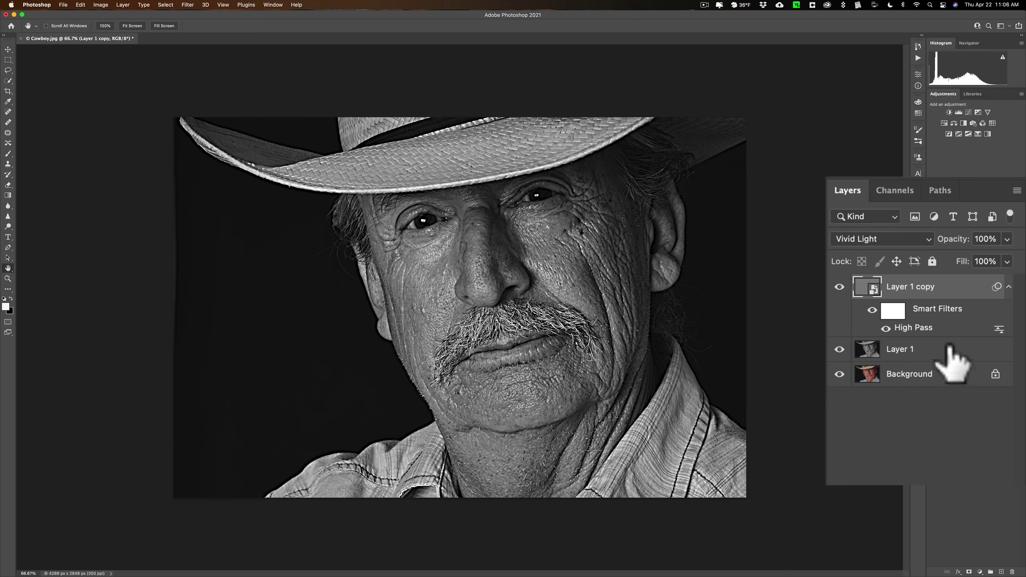
Group Layer 1 and the High Pass Smart Object layer, and set the group's blend mode to Overlay.
key(super)
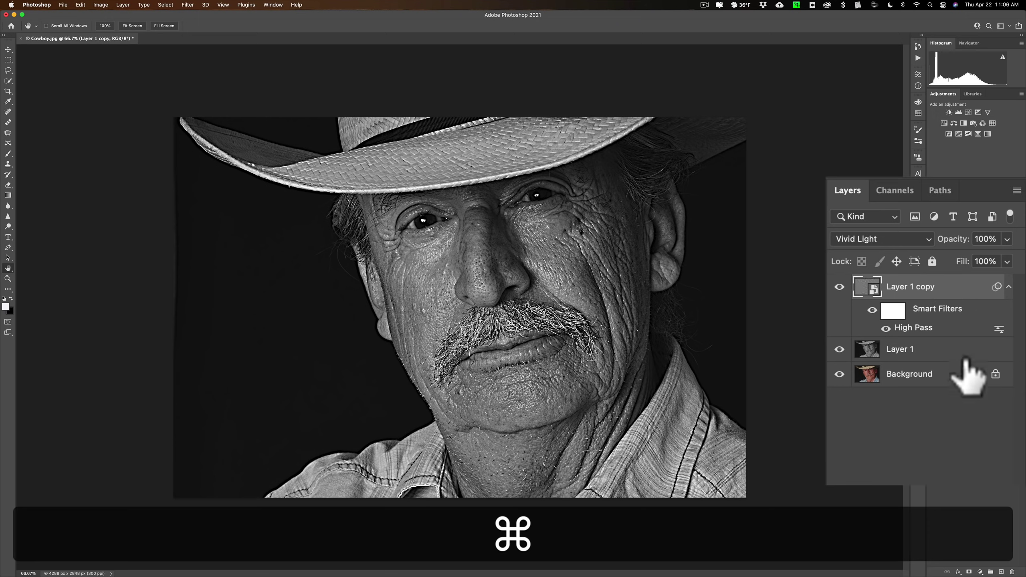
super+click(958, 348)
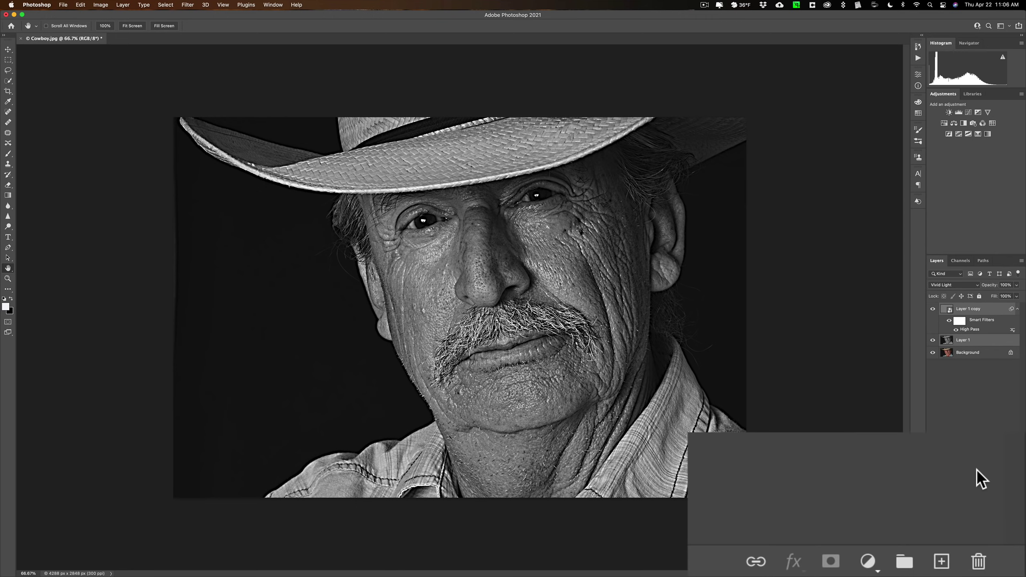
click(998, 572)
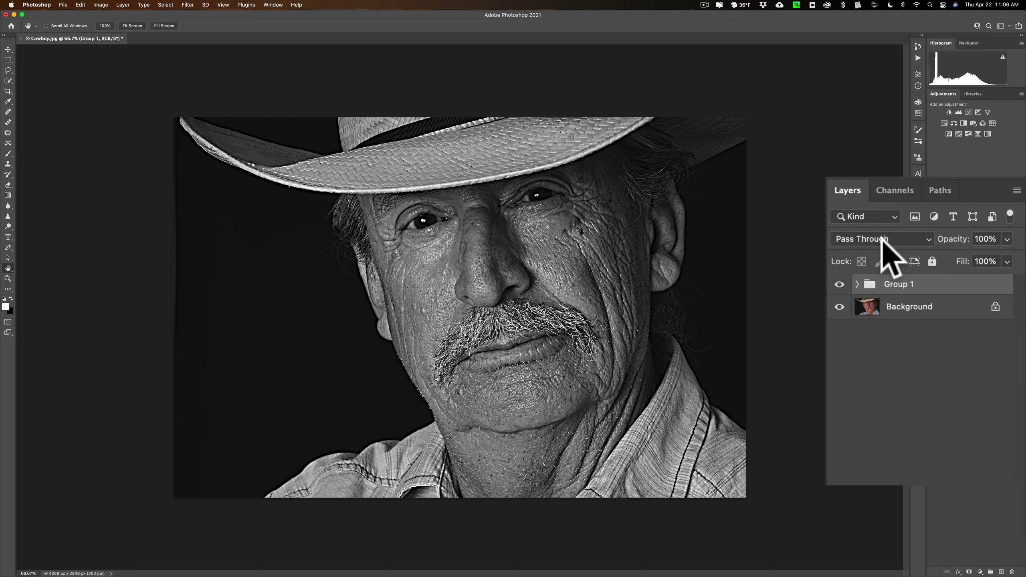
click(921, 240)
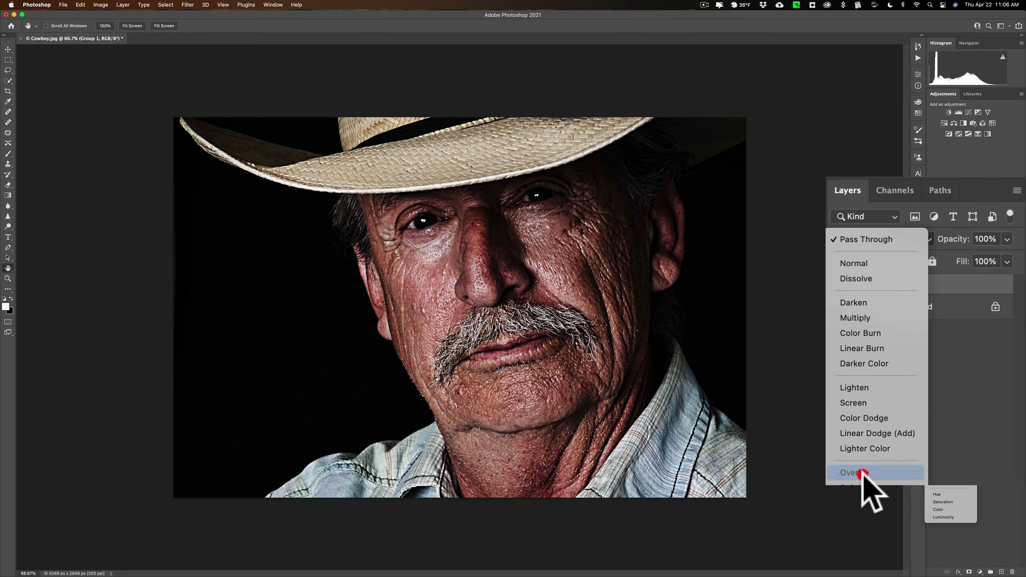
click(864, 473)
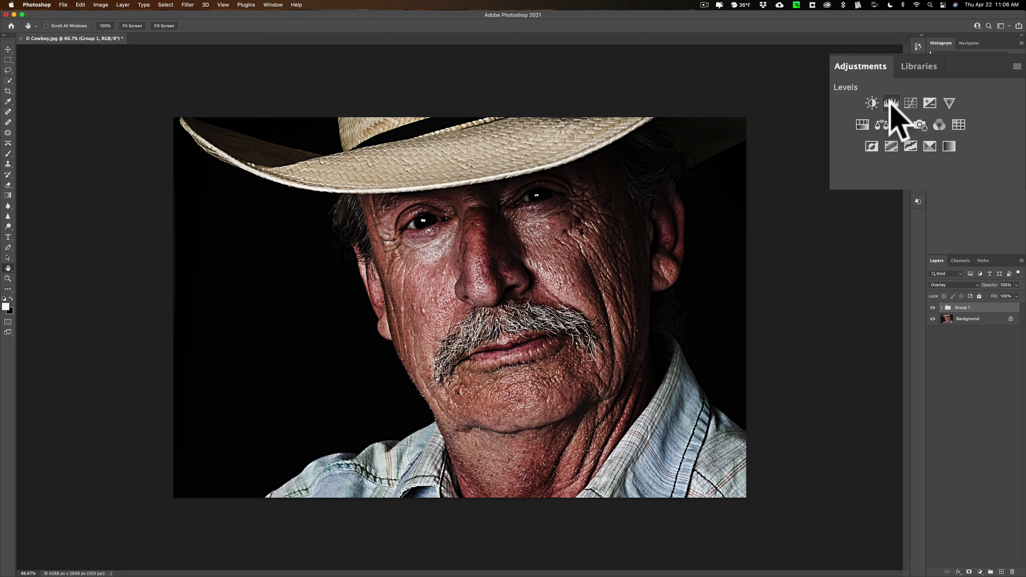
Add a Levels adjustment layer above the group and brighten the midtones to 1.21.
click(891, 99)
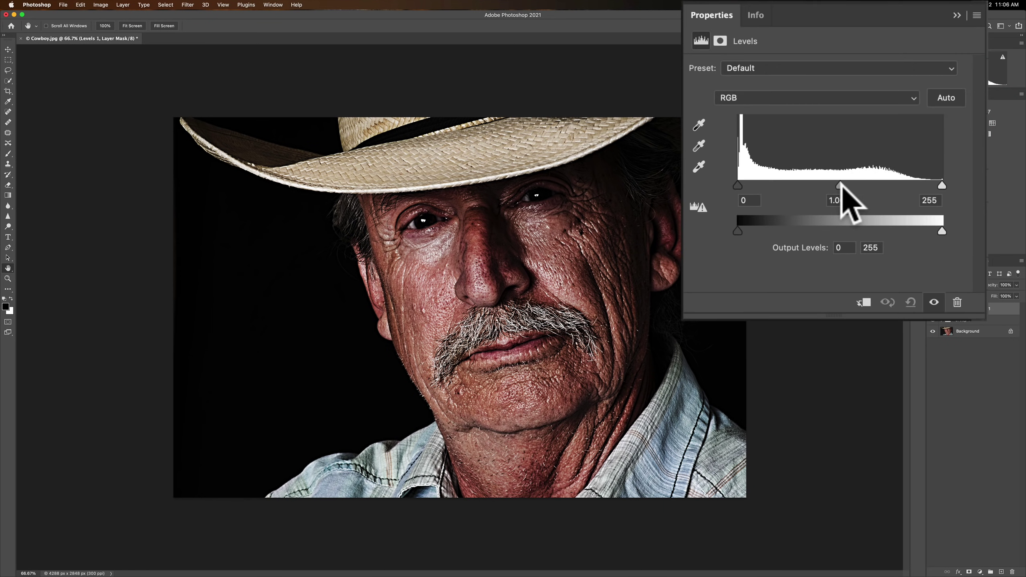
mouse_move(841, 185)
mouse_down()
mouse_move(856, 185)
mouse_move(826, 185)
mouse_up()
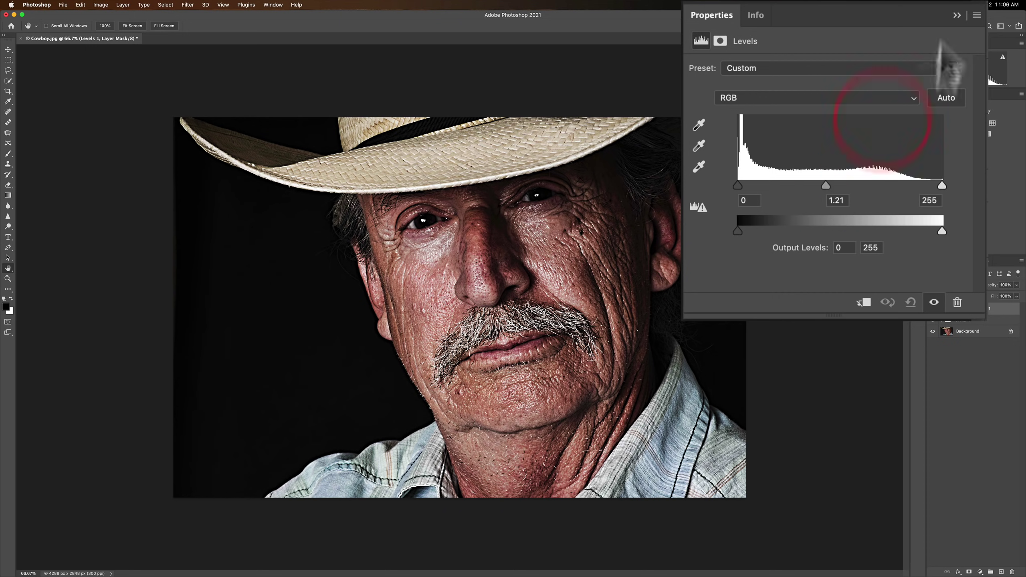
click(957, 15)
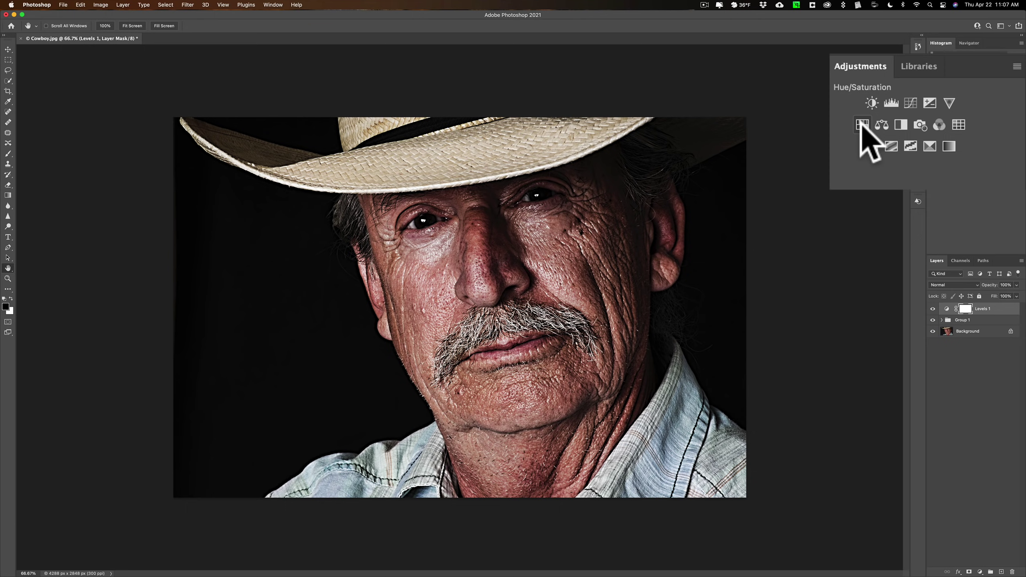
Add a Hue/Saturation adjustment layer and target its Reds range by sampling the reddish skin on the man's nose.
click(941, 121)
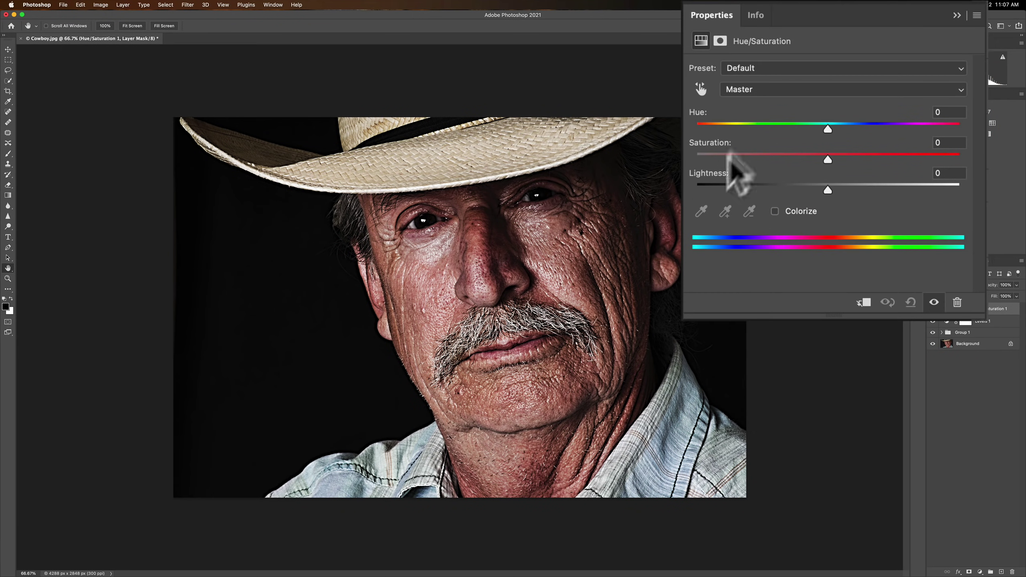
click(768, 89)
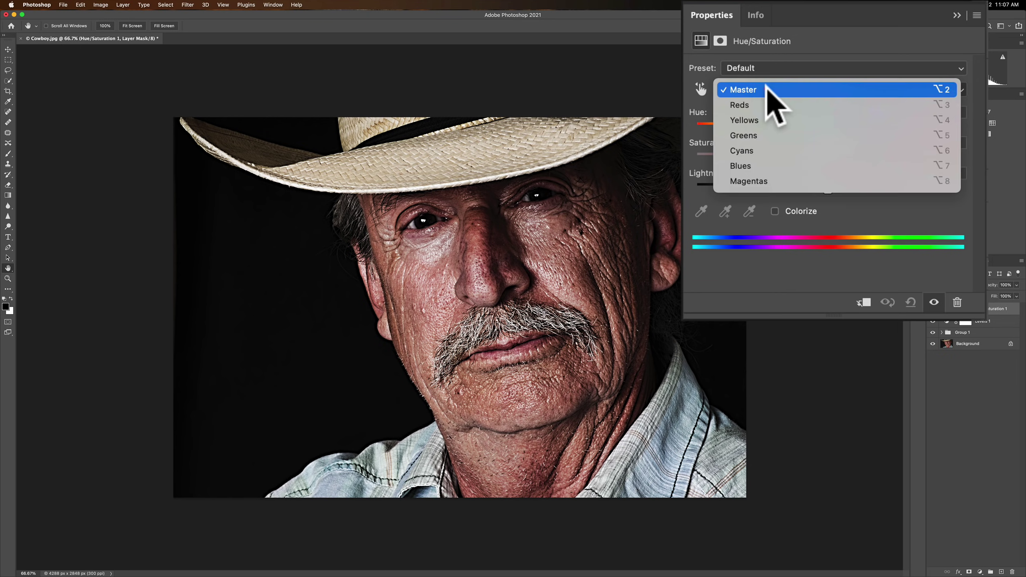
click(766, 104)
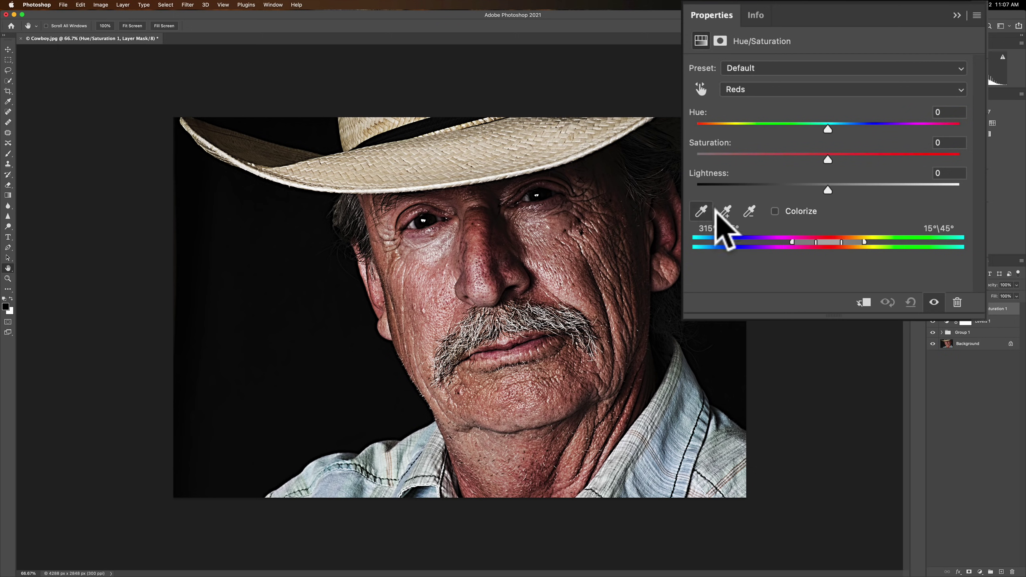
click(702, 210)
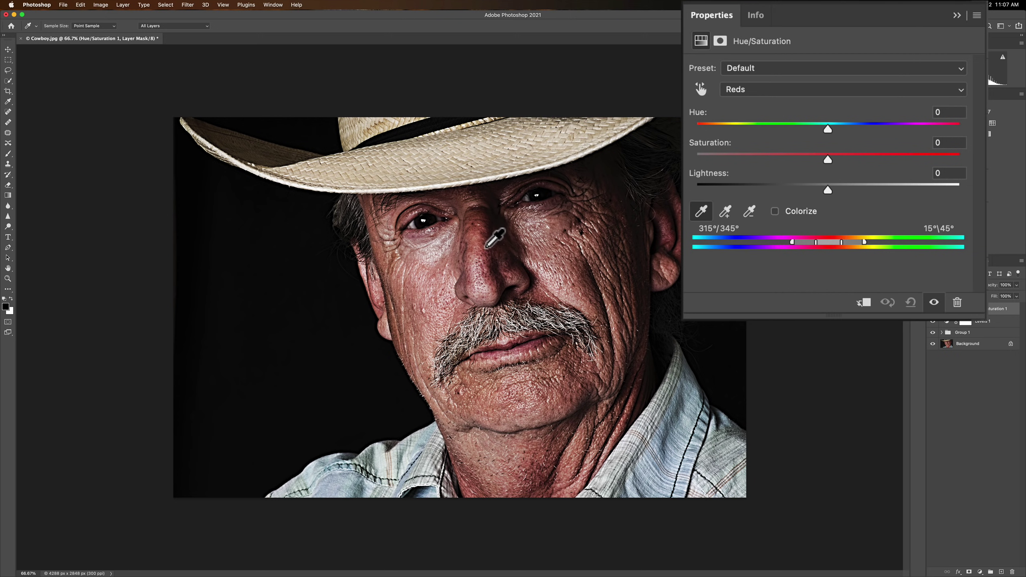
click(487, 246)
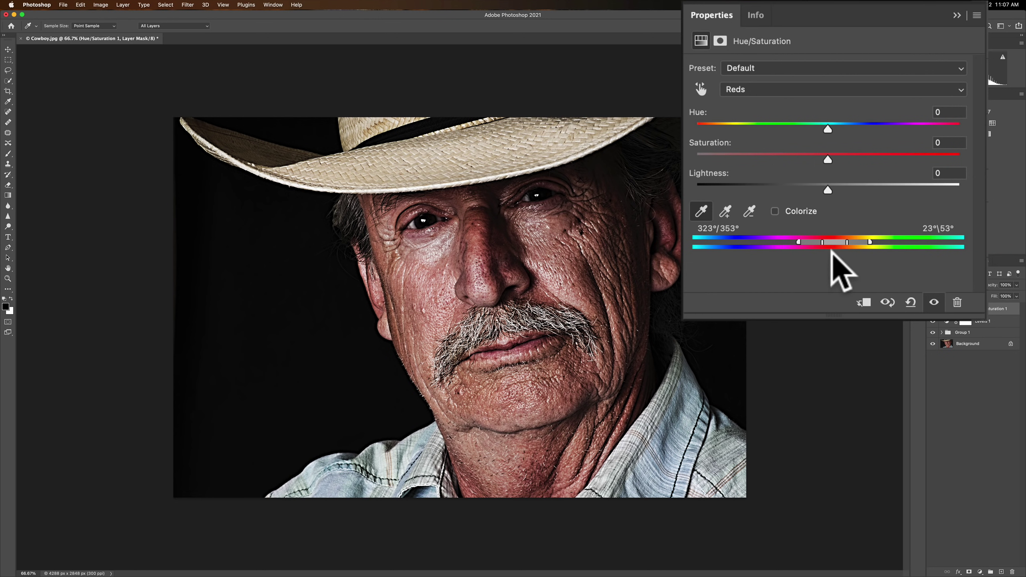
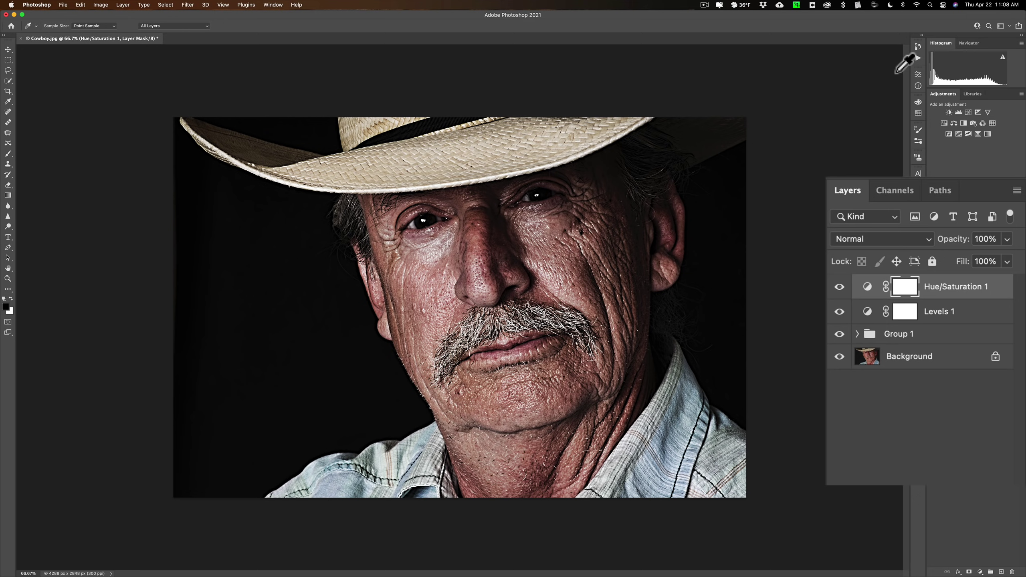
Stamp all visible layers into a new merged layer above the Hue/Saturation adjustment.
key(shift)
key(alt)
key(super)
key(alt+shift+super+e)
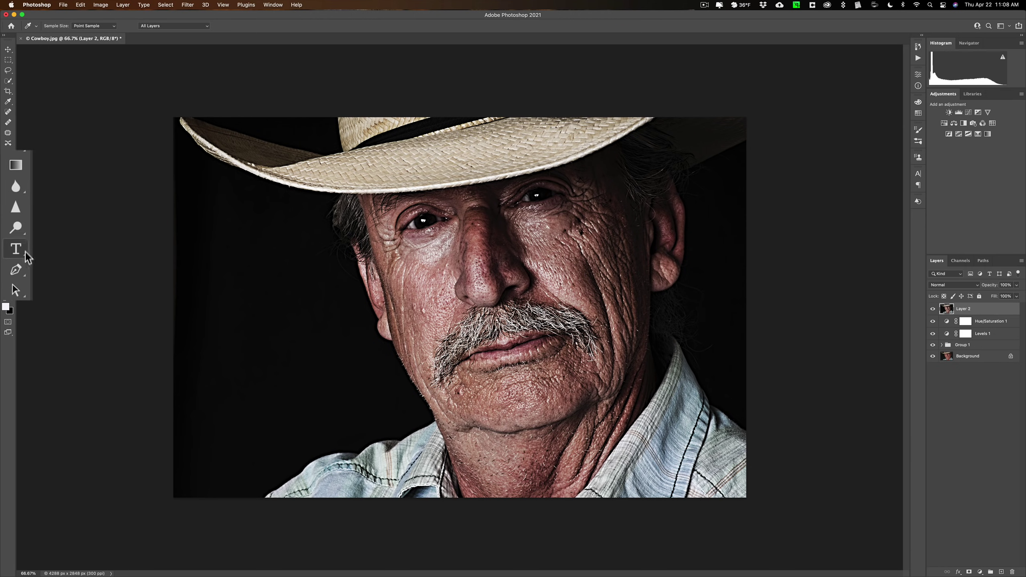
Lighten both of the man's eyes on the merged layer with the Dodge tool.
click(20, 224)
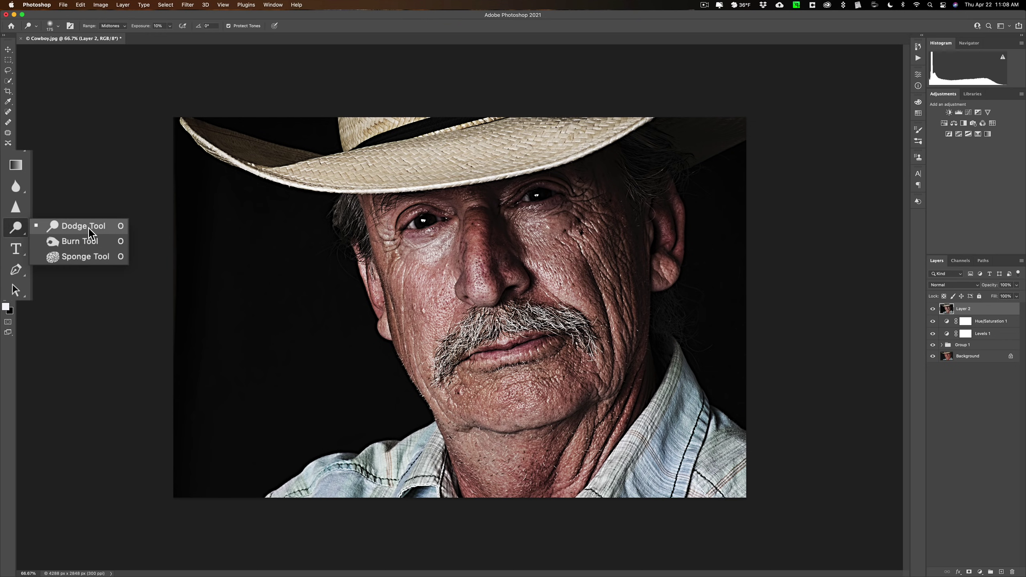
click(81, 241)
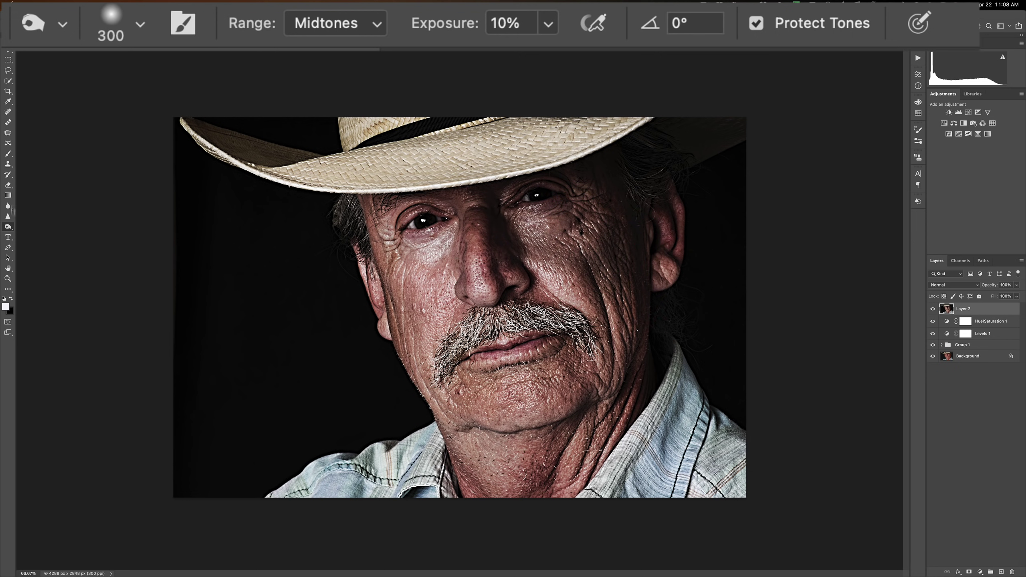
click(9, 226)
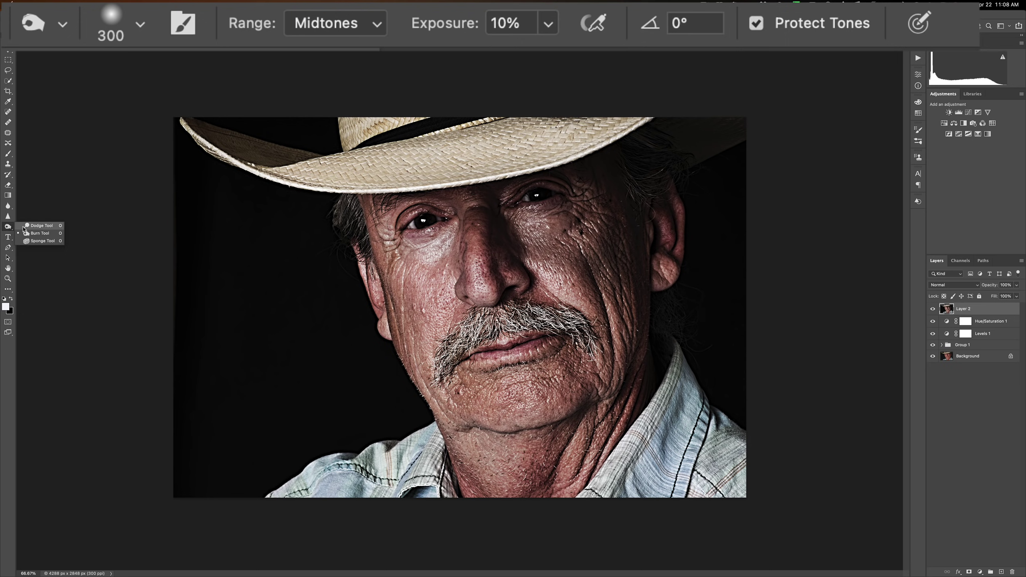
click(40, 225)
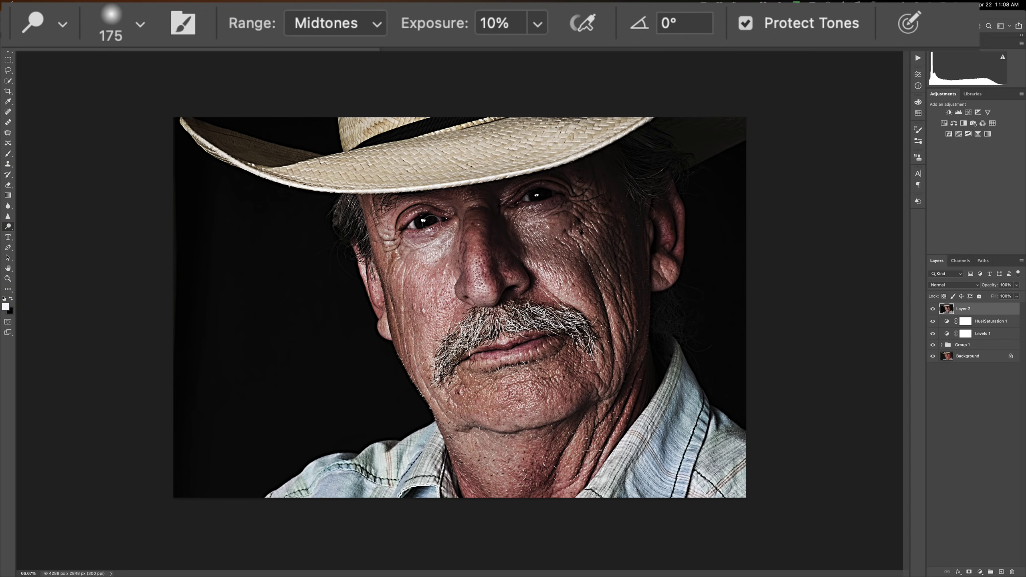
click(534, 197)
click(547, 194)
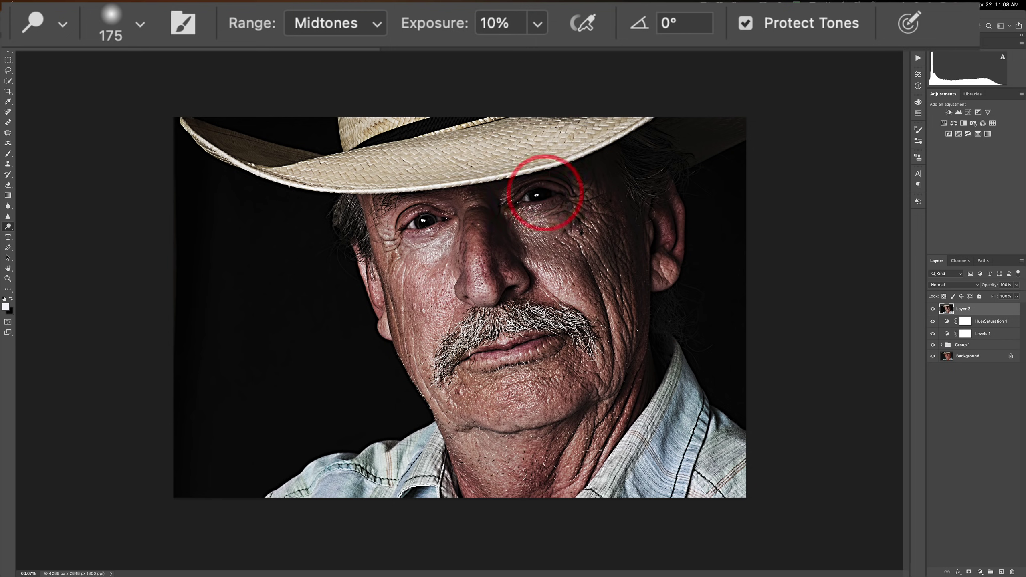
click(421, 223)
click(823, 245)
click(537, 25)
click(169, 24)
click(406, 227)
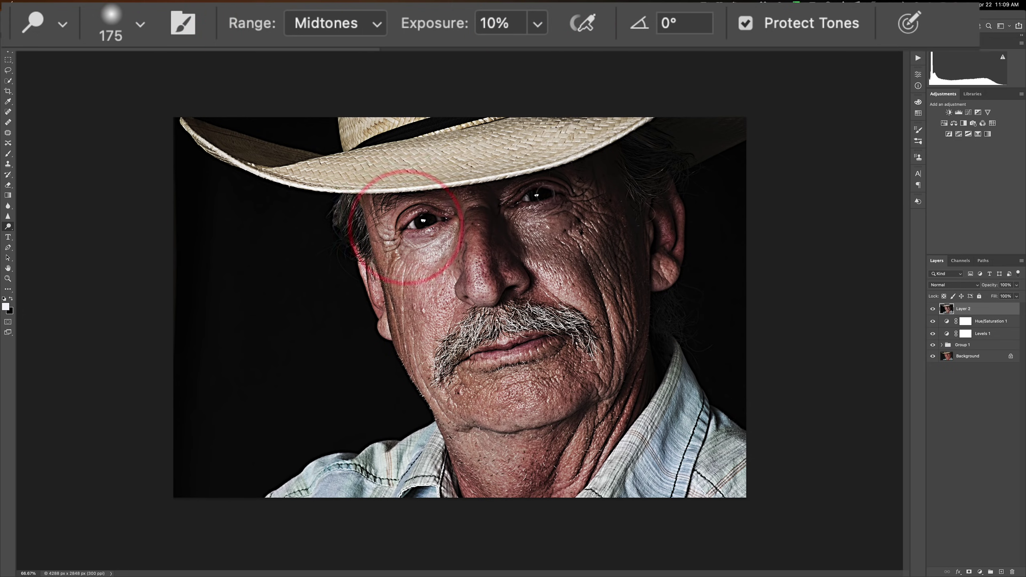
click(541, 197)
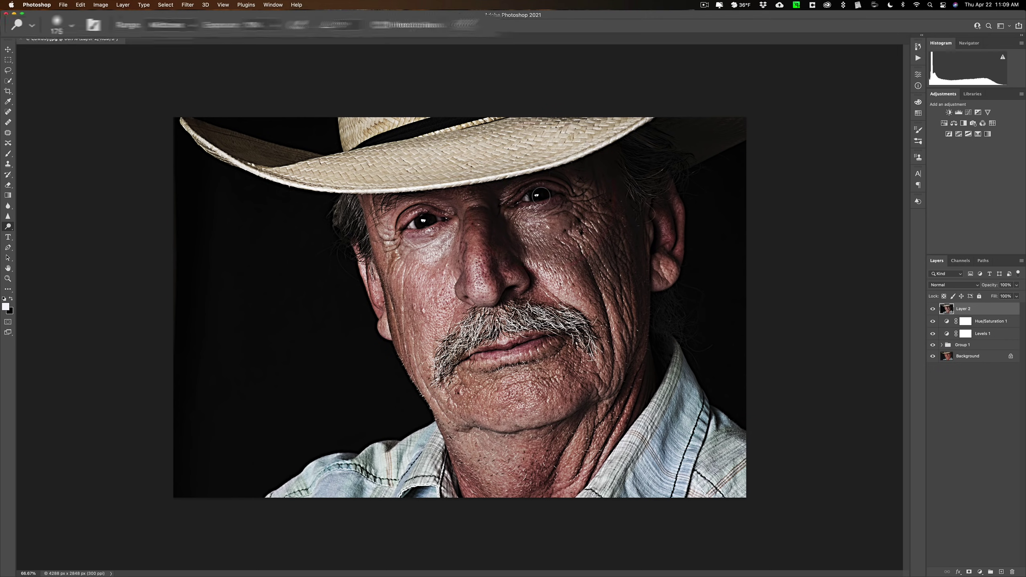